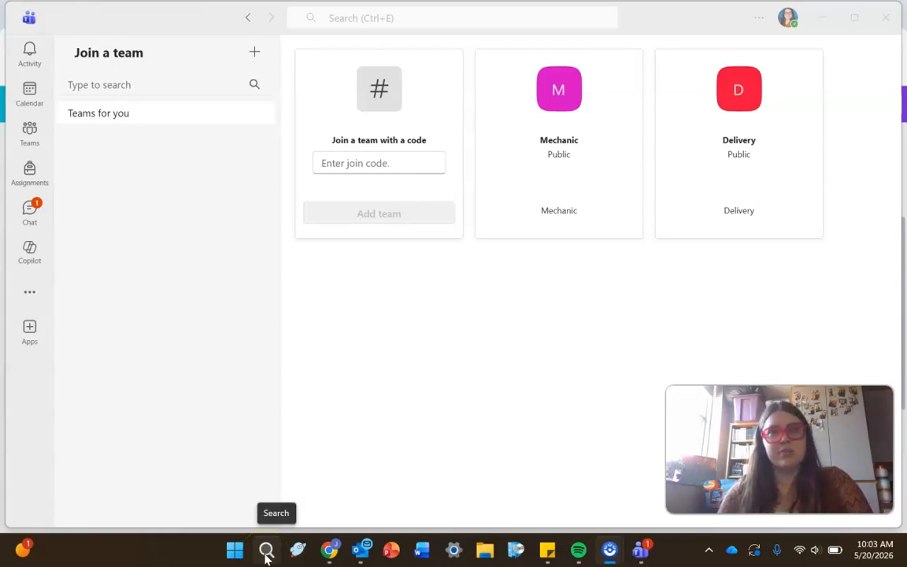
Step: Open the calendar and show the month of June 2026
click(30, 111)
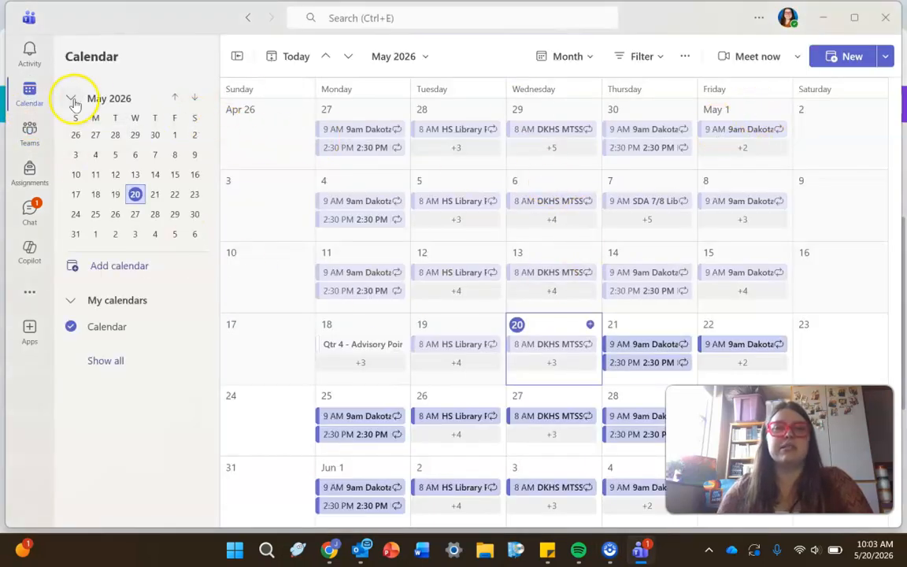
click(417, 63)
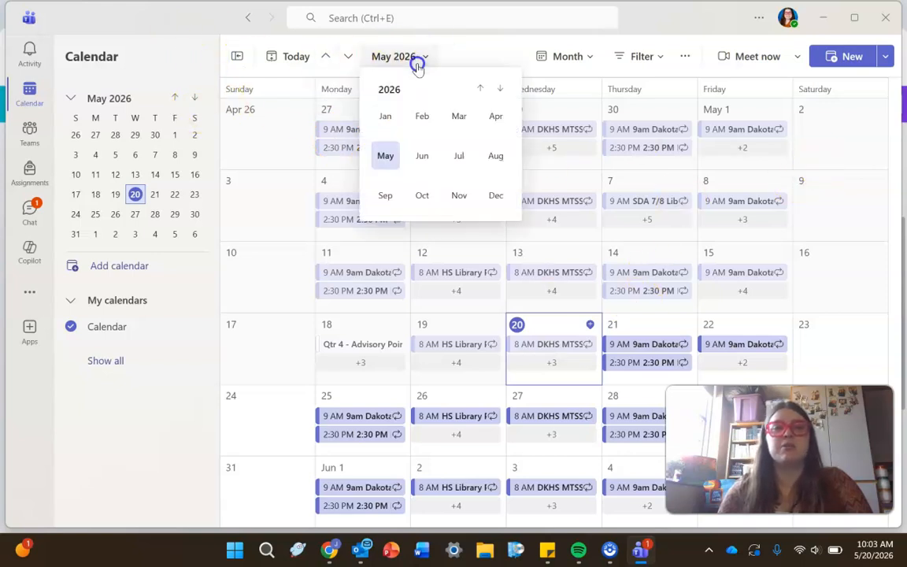
click(422, 156)
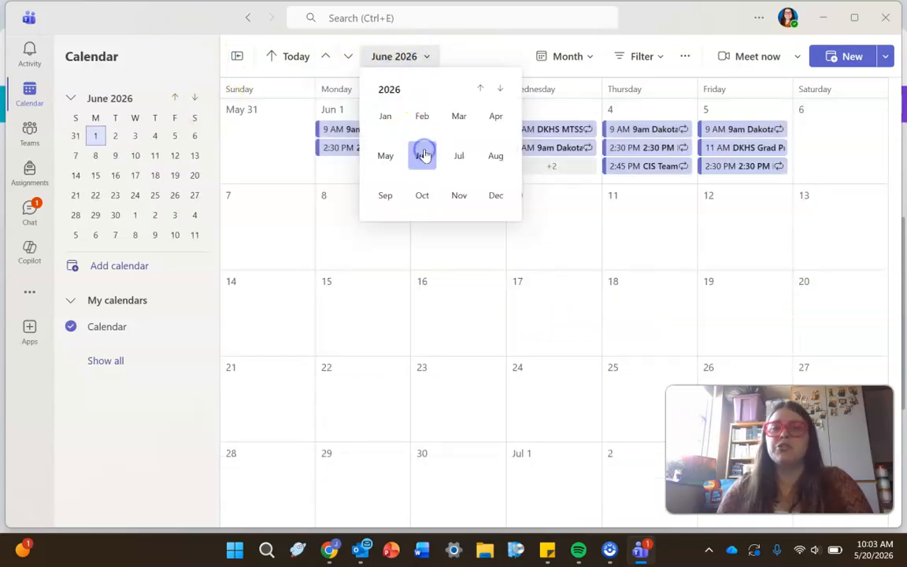
Step: Create a new calendar event titled "Teams Demo"
click(839, 69)
click(482, 169)
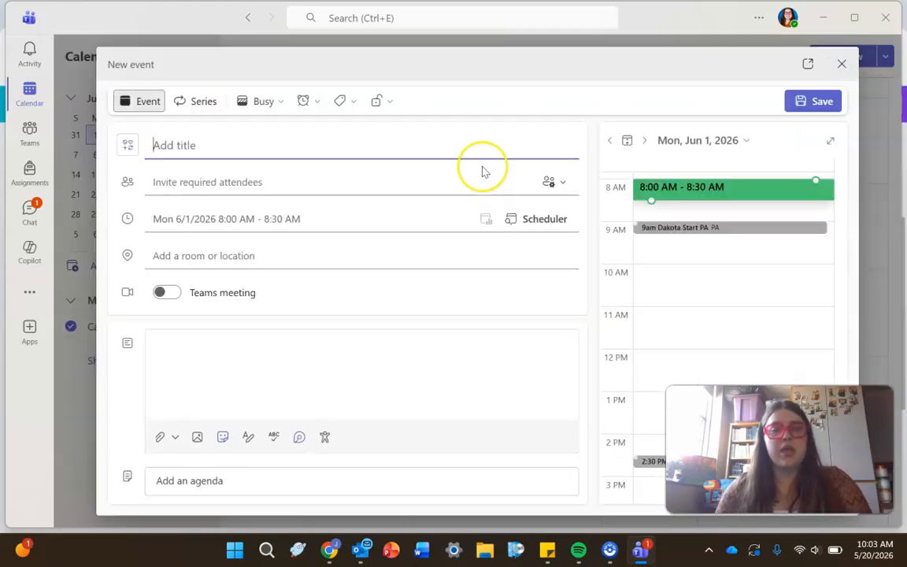
text(Teams Demo)
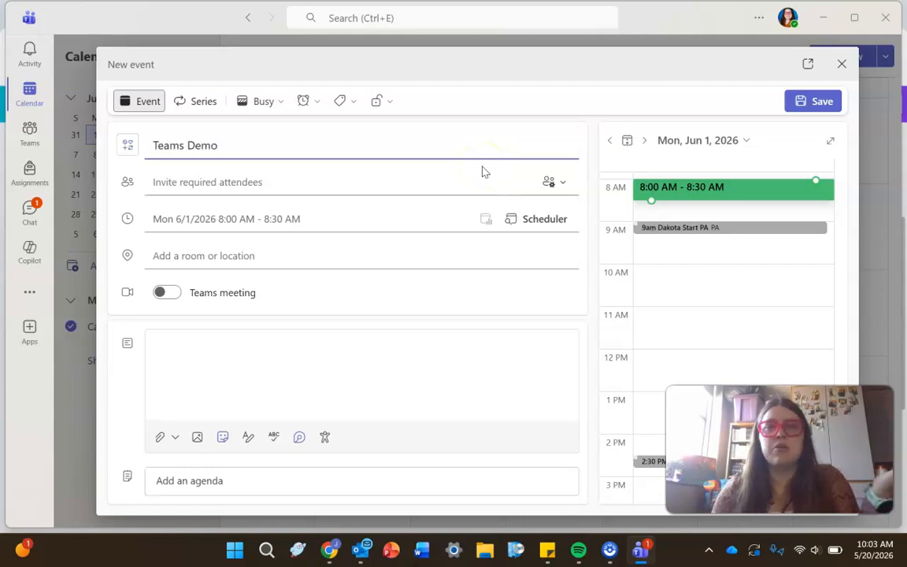
click(482, 152)
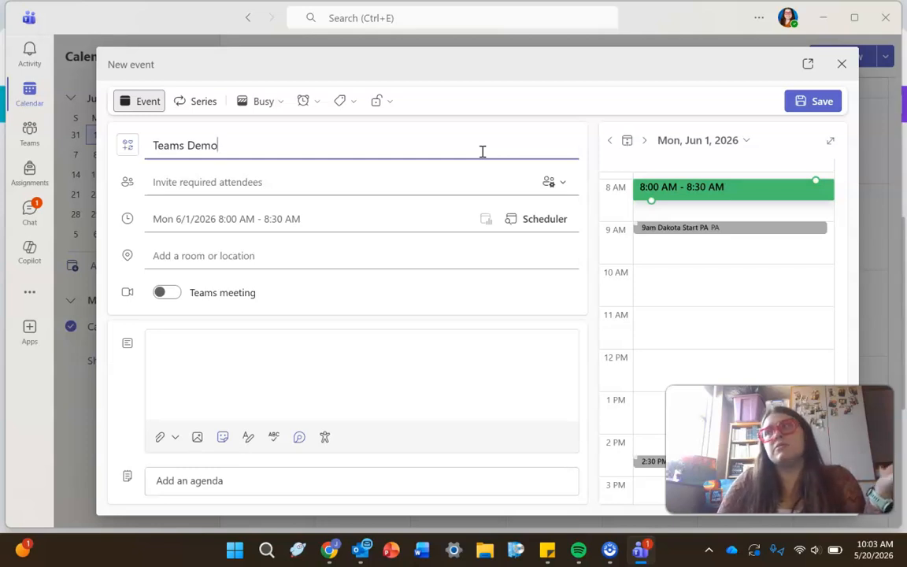
click(480, 151)
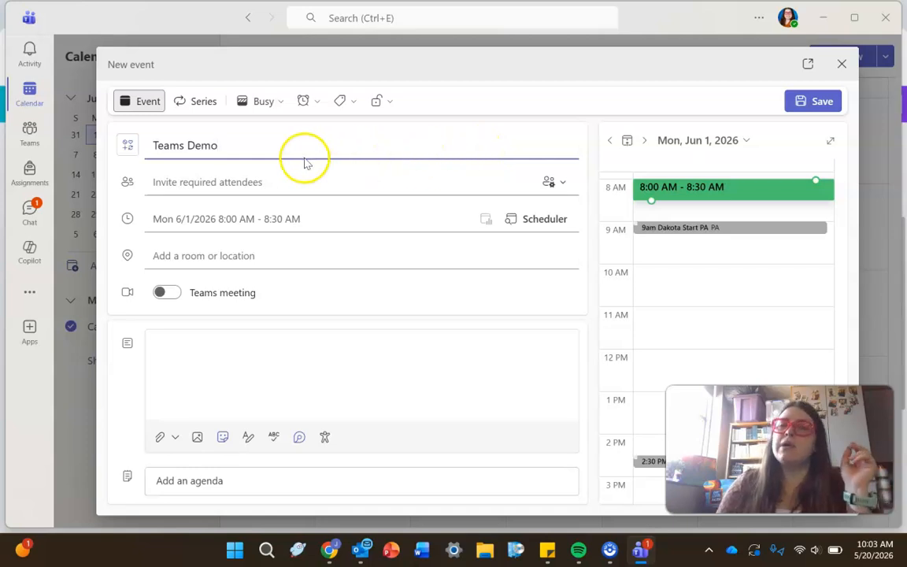
Step: Make the event a recurring series with a start date of 6/9/2026
click(201, 102)
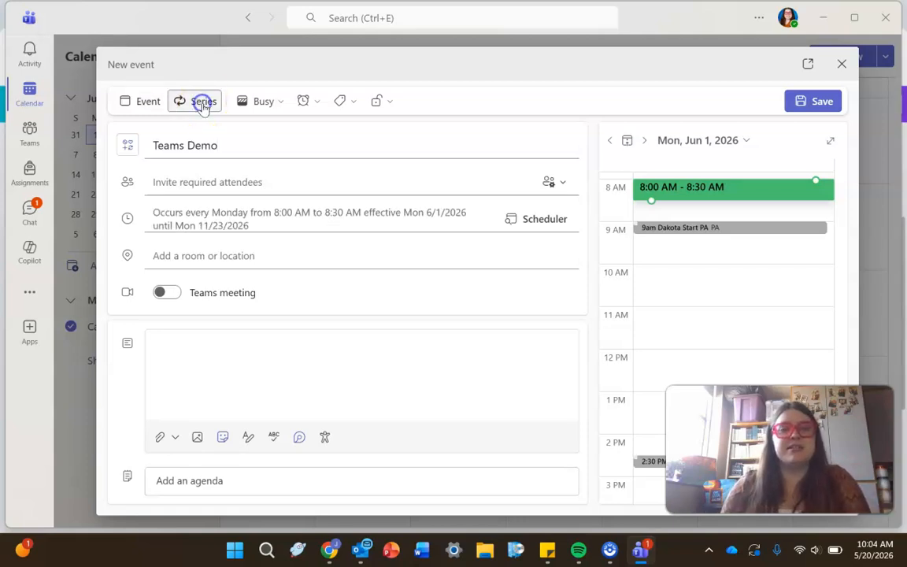
click(253, 211)
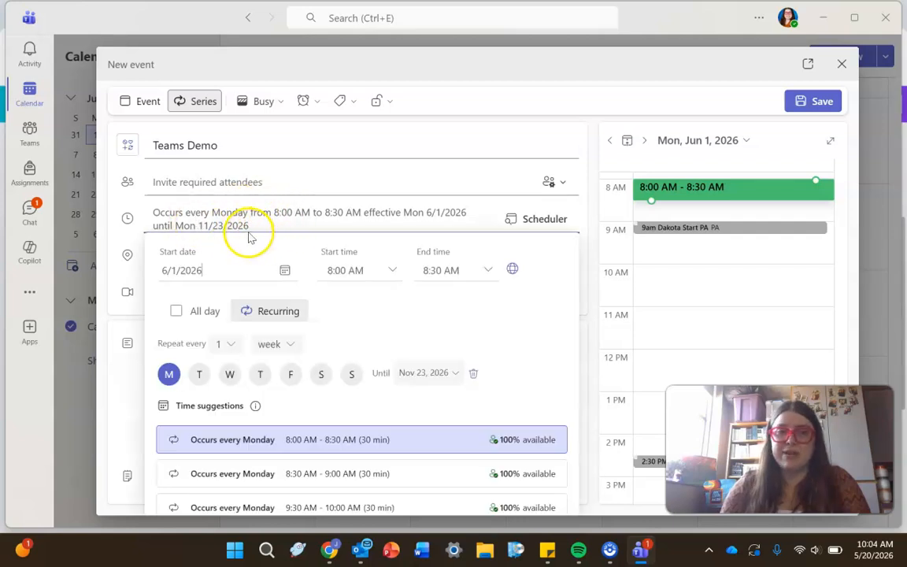
click(284, 270)
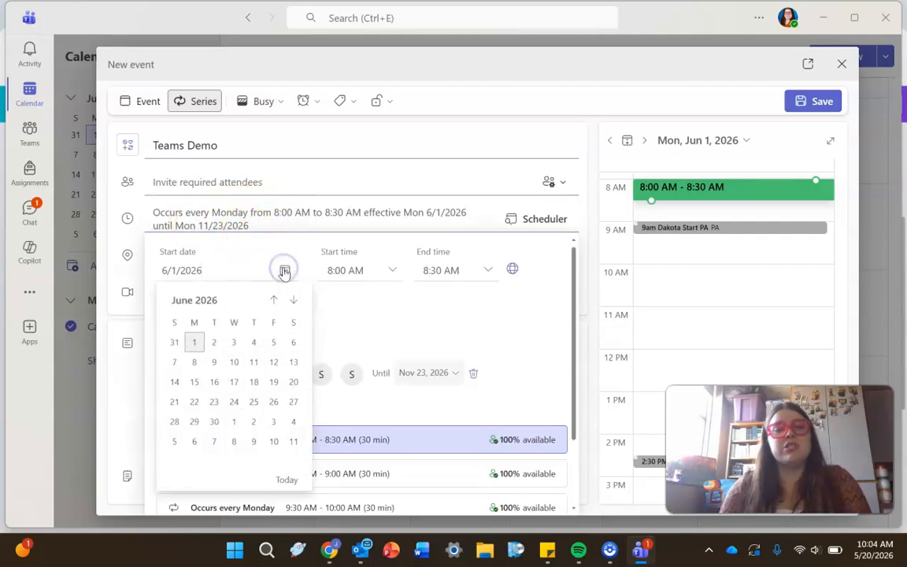
click(214, 362)
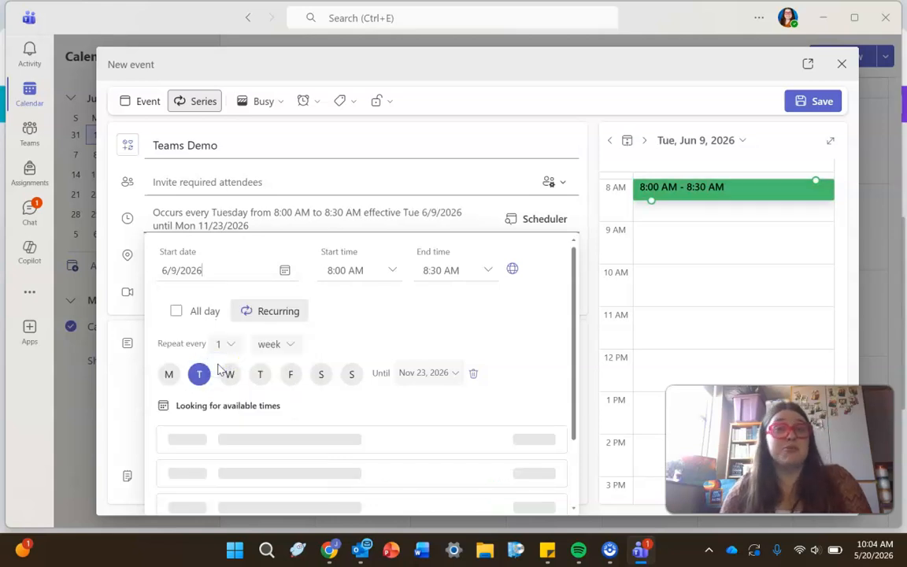
Step: Set the series to run from 2:00 PM to 3:30 PM
click(392, 272)
scroll(369, 356, down, 4)
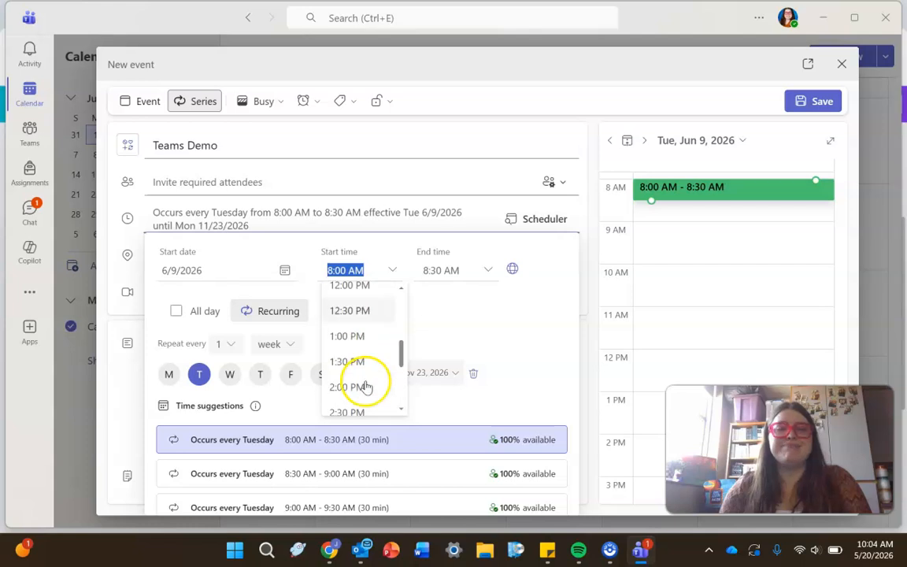
click(366, 387)
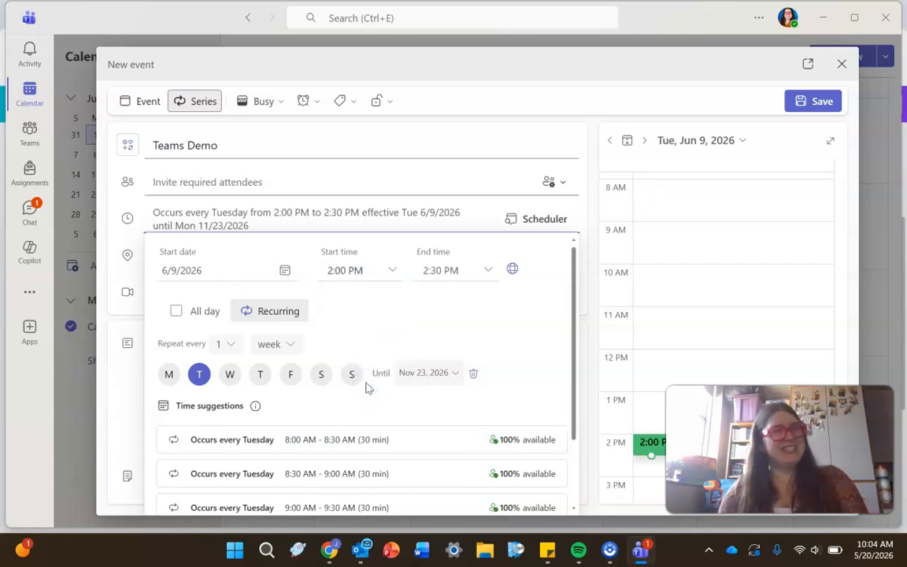
click(470, 269)
click(489, 270)
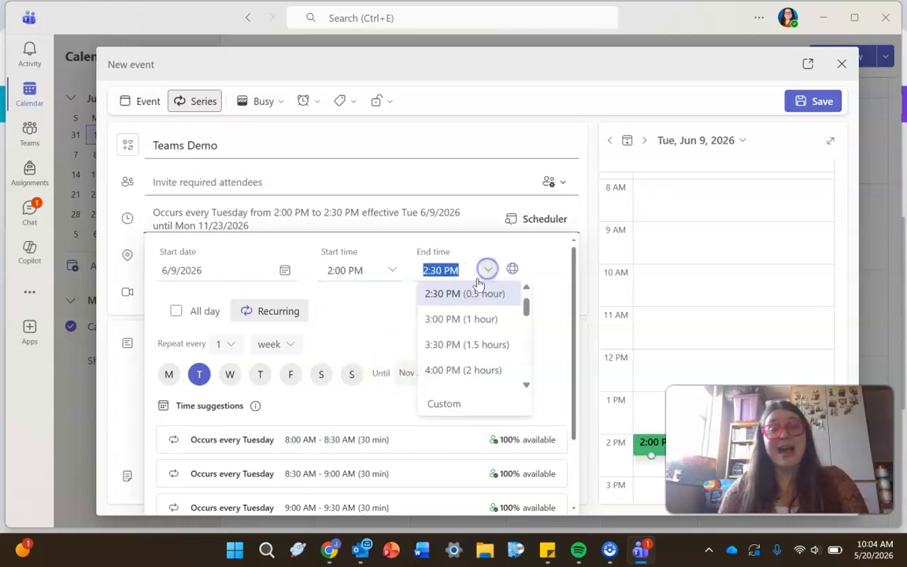
click(461, 346)
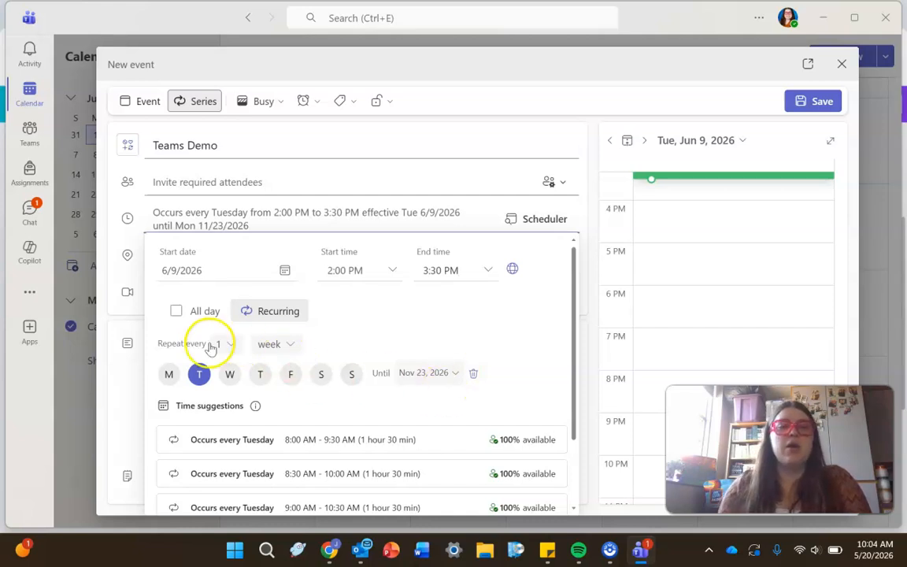
Step: Add Monday, Wednesday, Thursday and Friday to the weekly repeat days of the series
click(168, 375)
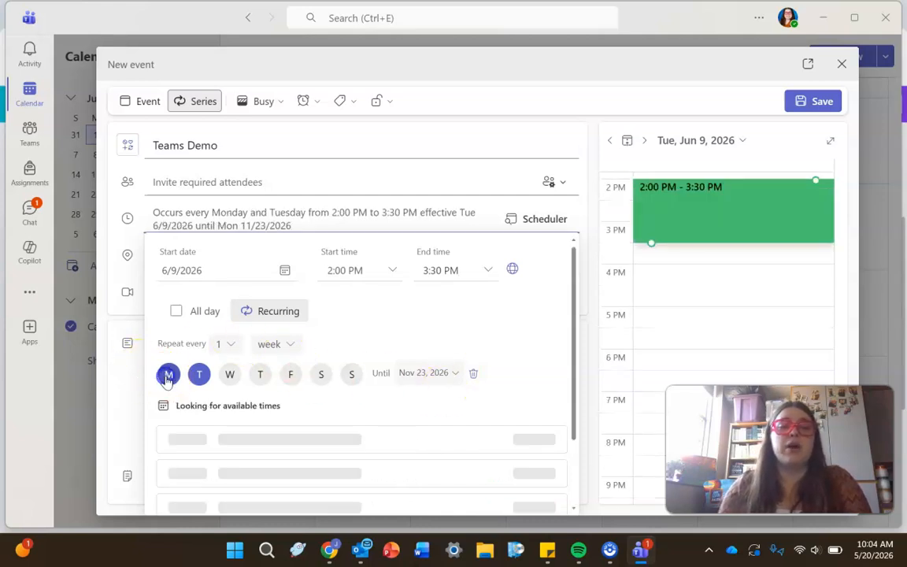
click(230, 375)
click(260, 375)
click(291, 376)
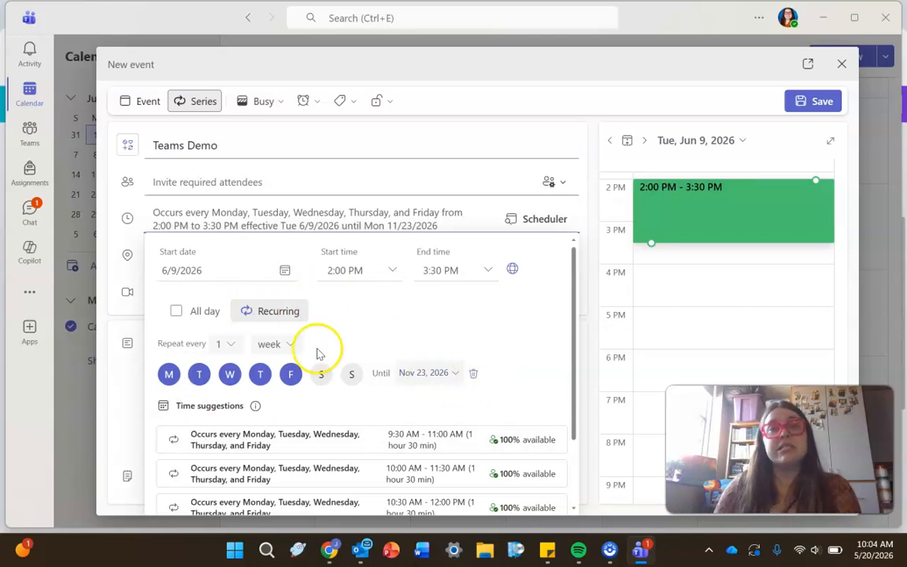
Step: Set the end date of the recurring series to June 30, 2026
click(430, 373)
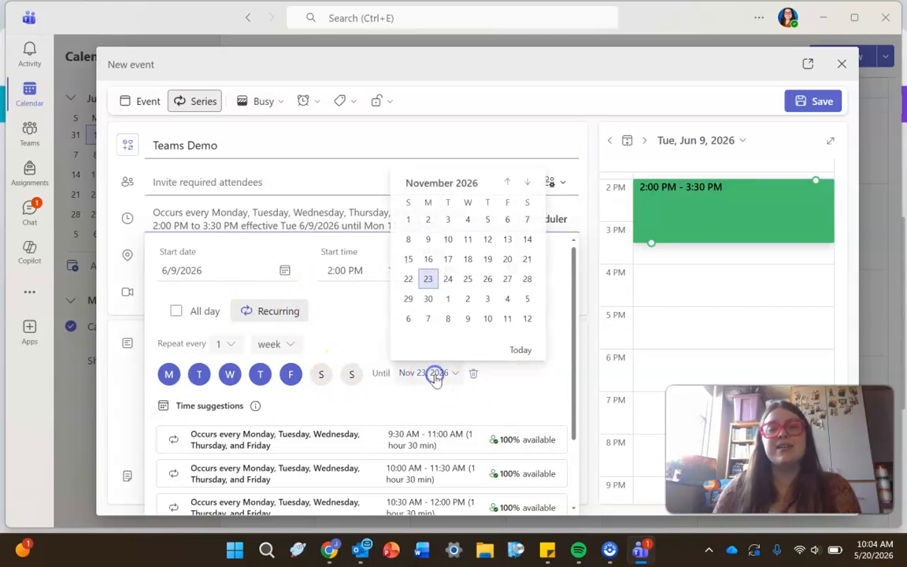
click(508, 182)
click(508, 183)
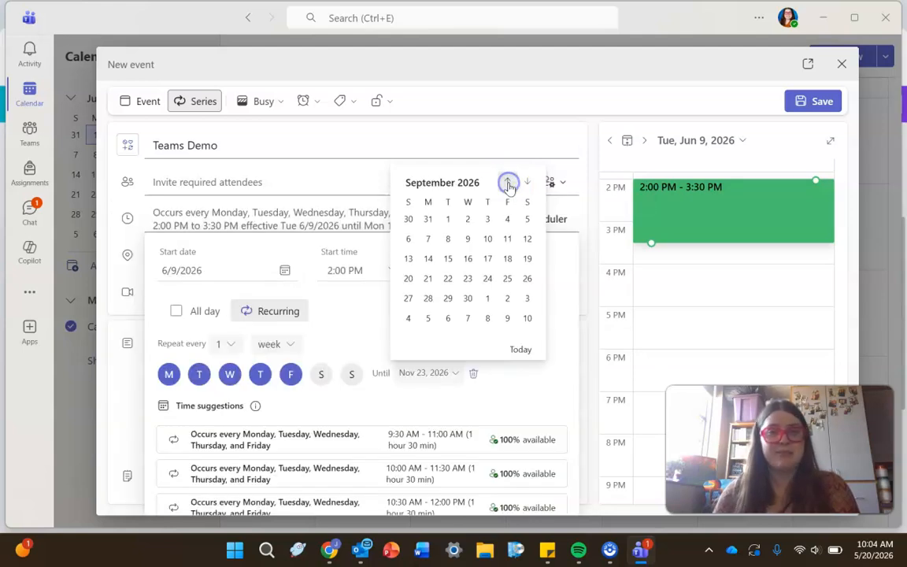
click(508, 183)
click(508, 183)
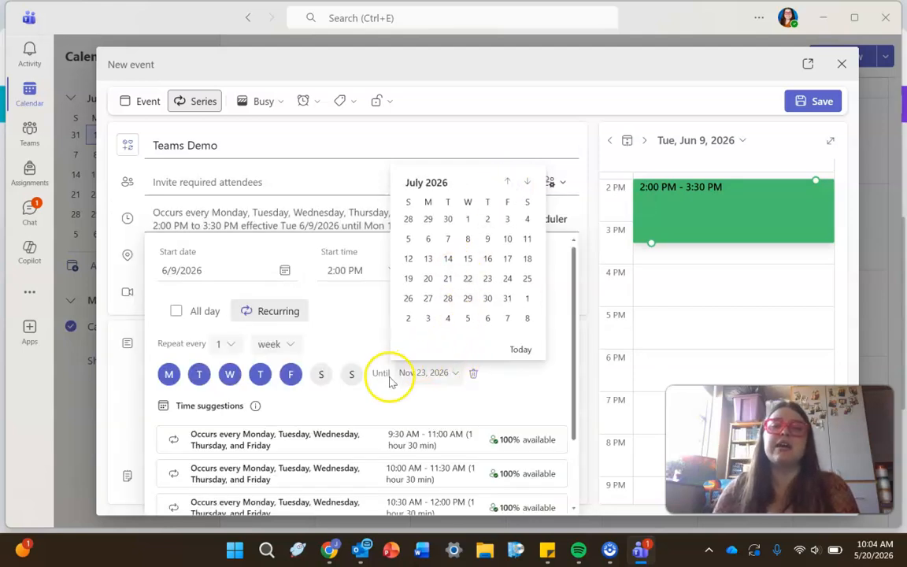
click(507, 183)
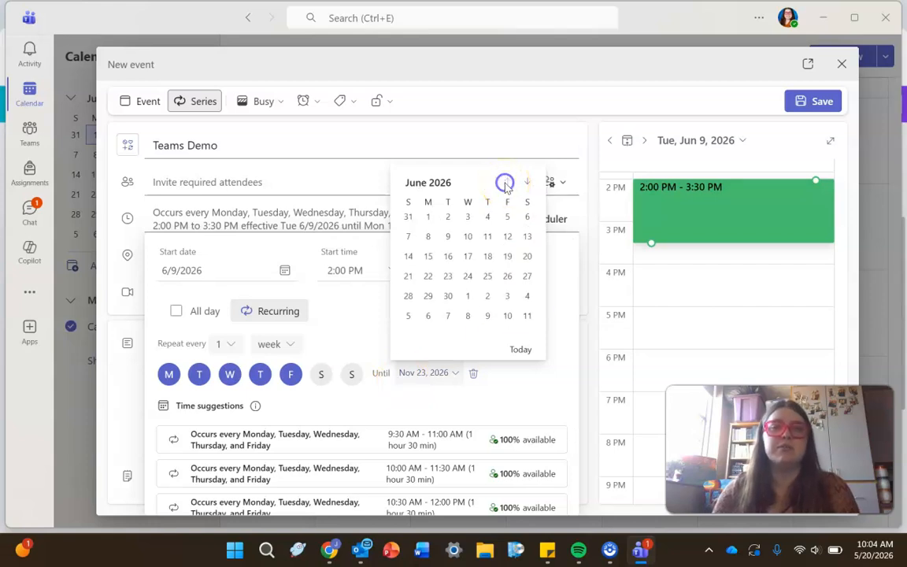
click(448, 298)
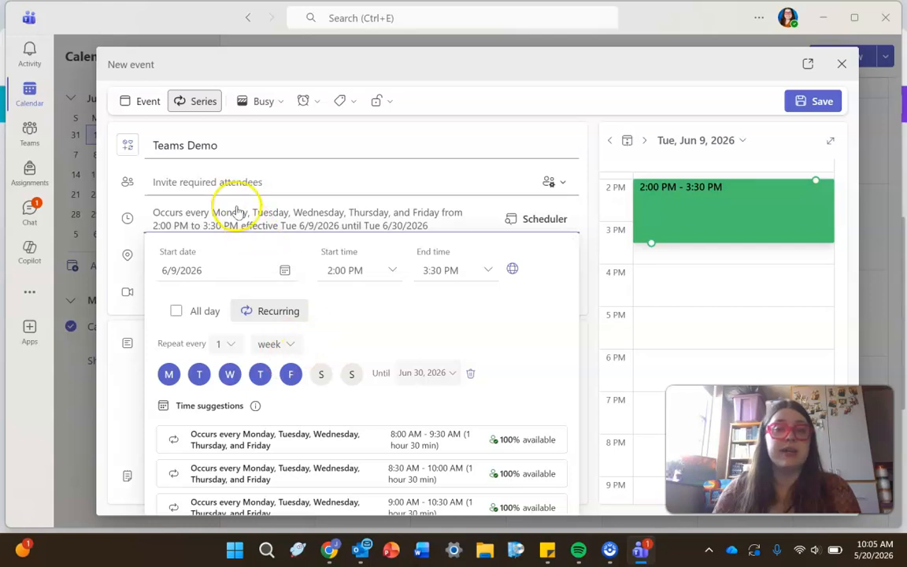
Step: View the suggested contacts for the event's required attendees without inviting anyone
click(244, 181)
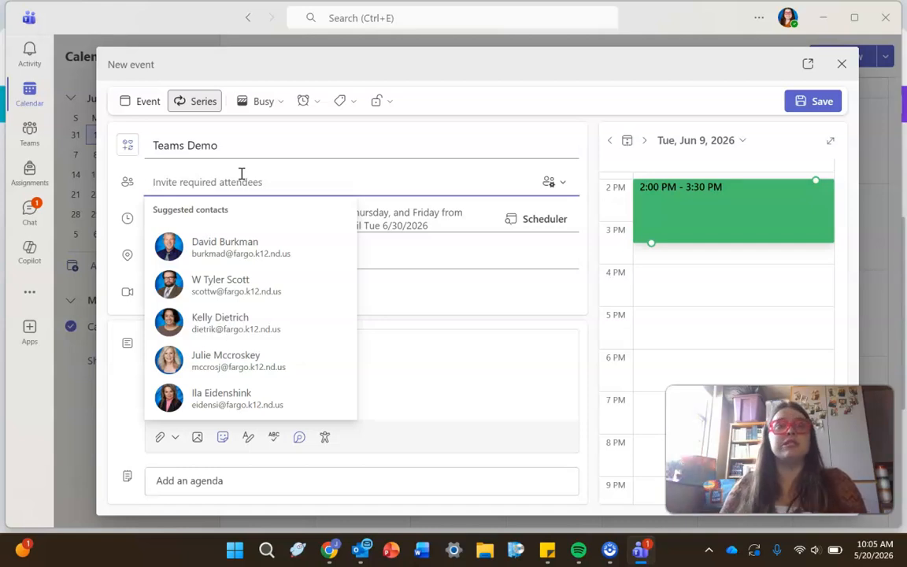
click(247, 179)
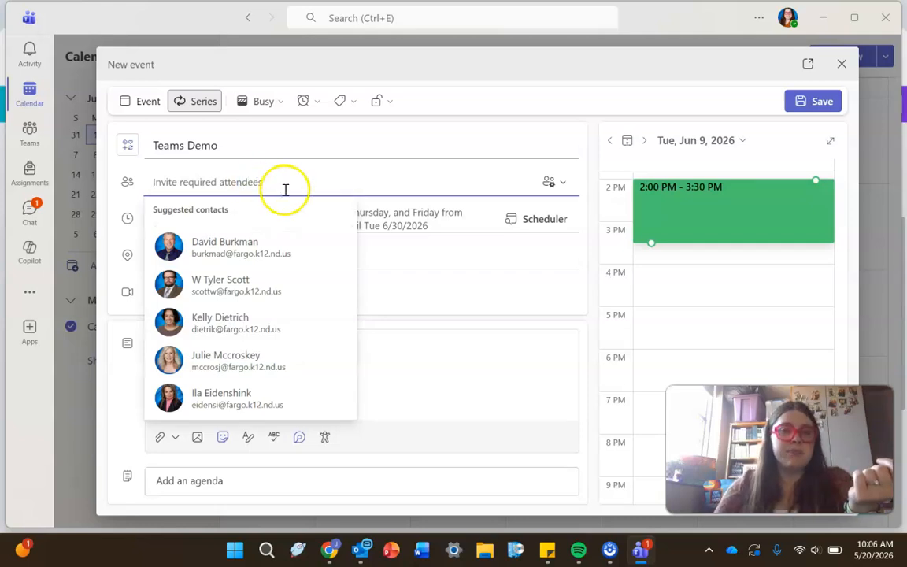
click(429, 381)
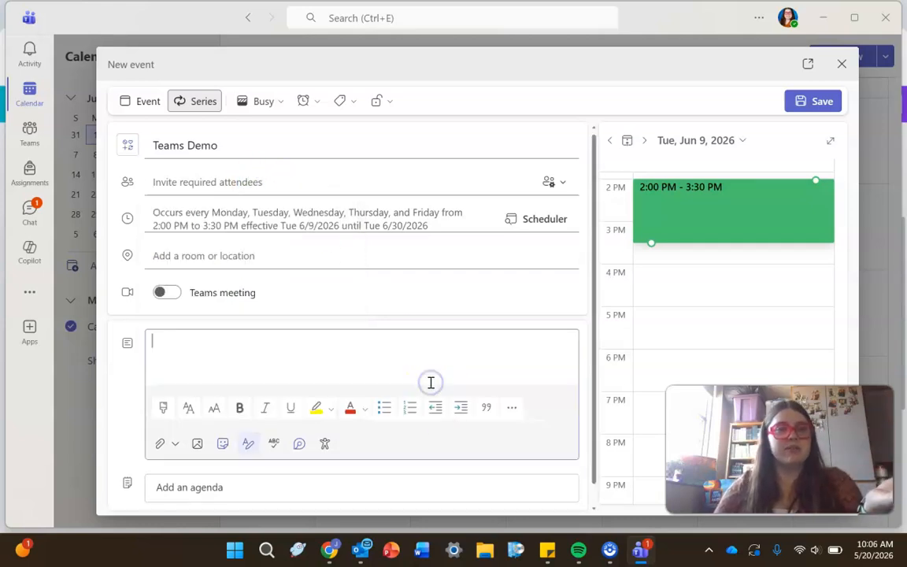
Step: Make the event a Teams meeting with the description "Info blah blah blah" and save it
click(169, 294)
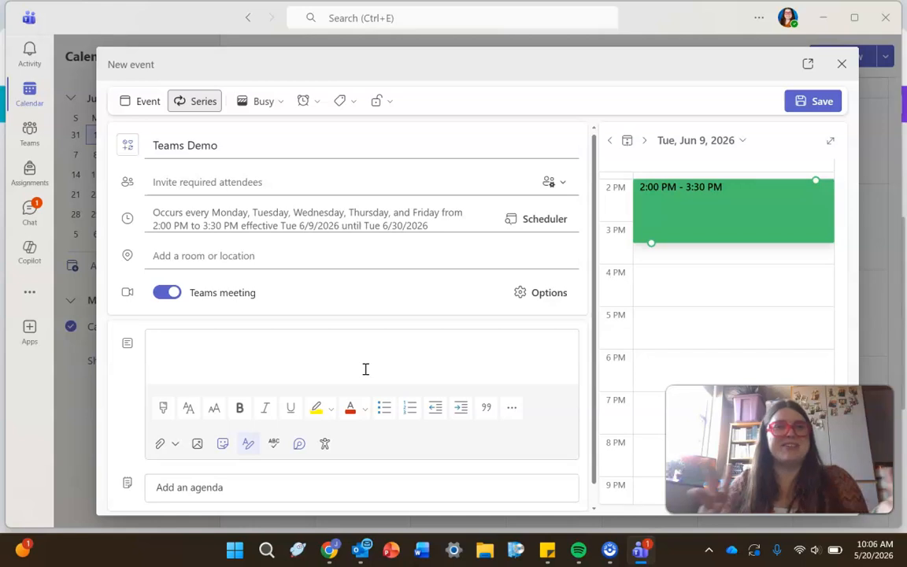
click(167, 299)
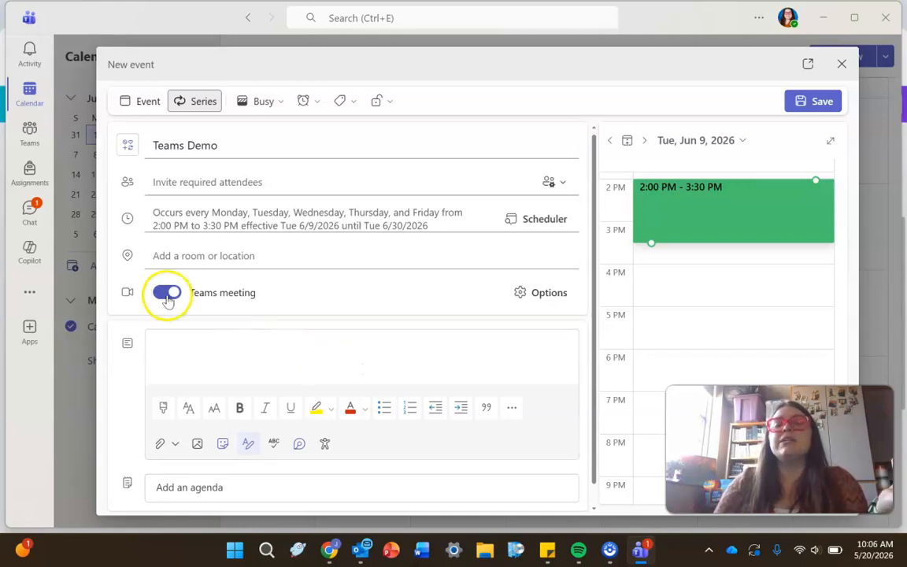
click(219, 352)
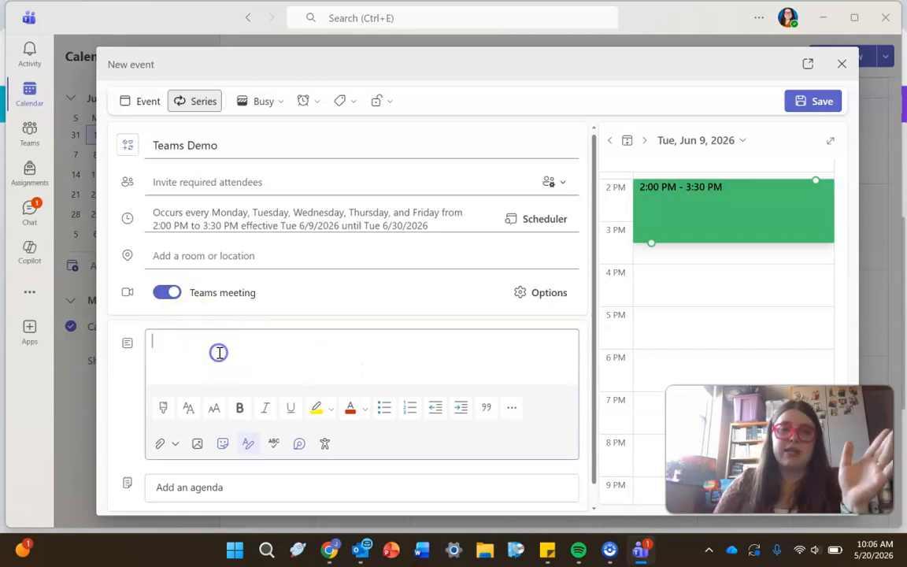
text(Info blah blah blah)
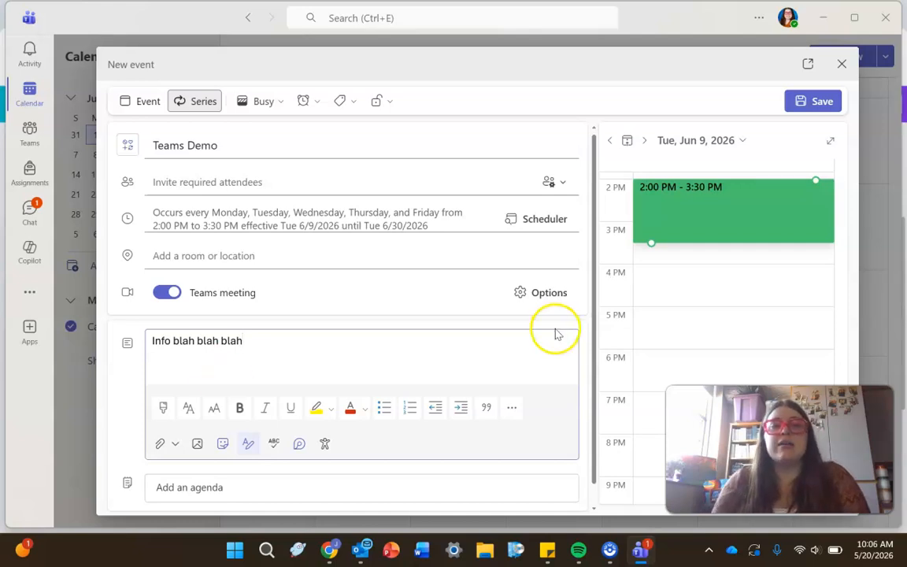
click(815, 103)
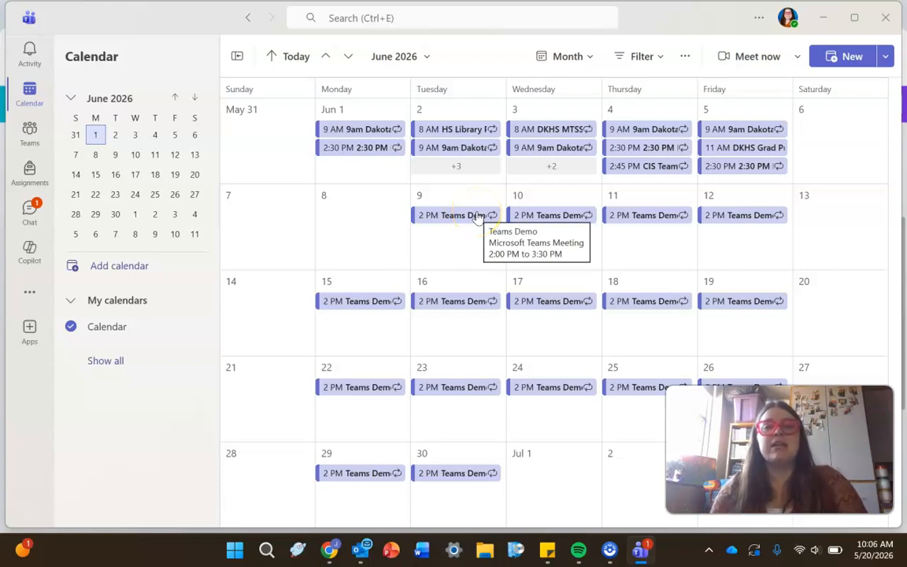
Step: Open the June 9 Teams Demo event's details and review which occurrences of the series can be edited
click(451, 218)
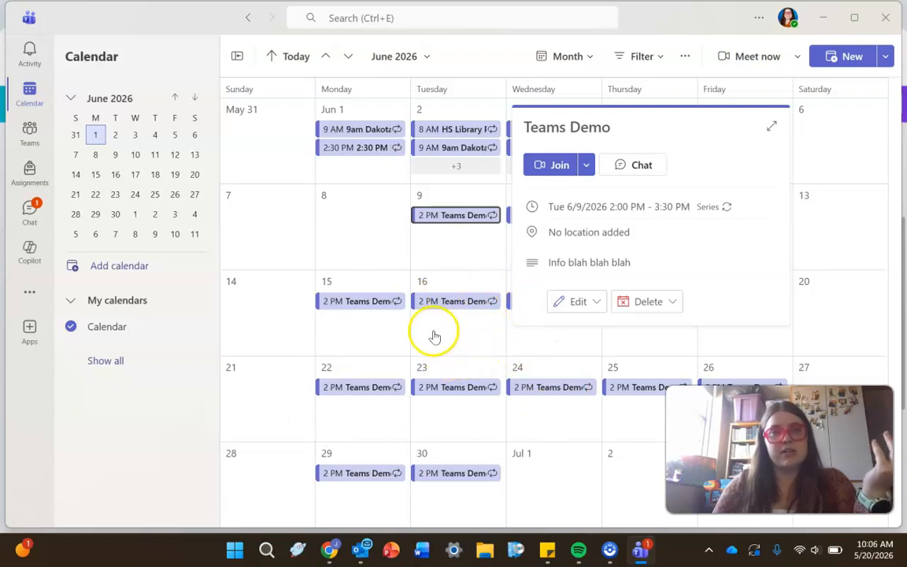
click(577, 302)
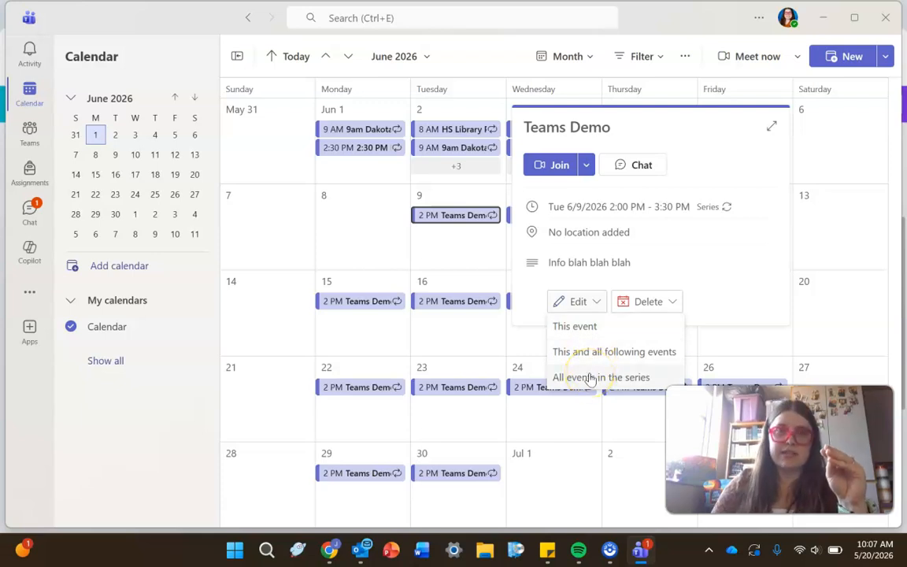
click(747, 255)
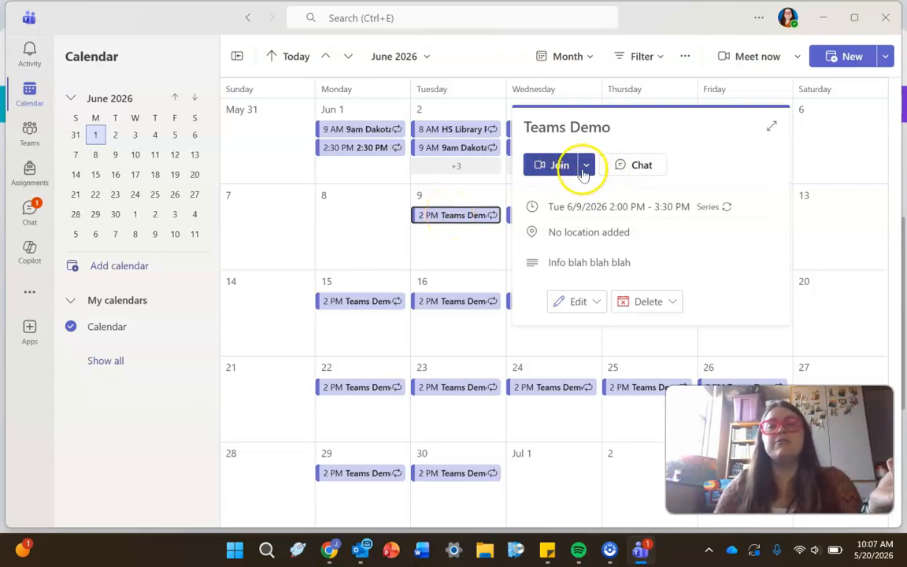
Step: Copy the join link of the June 9 Teams Demo meeting
click(559, 166)
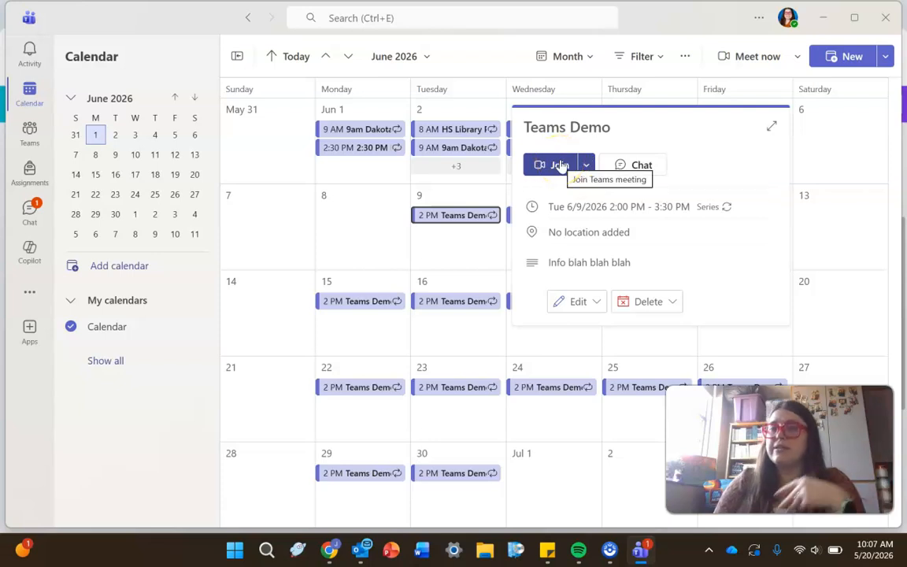
click(587, 167)
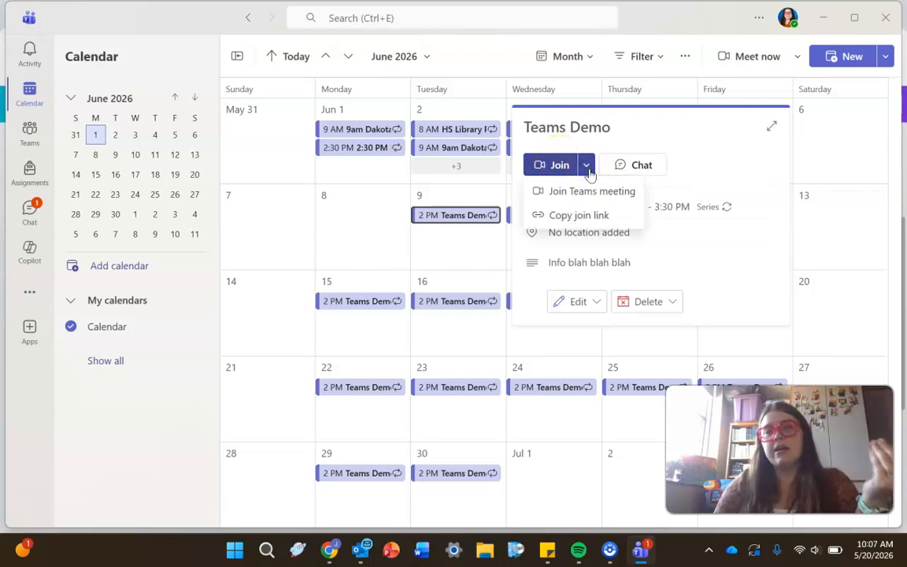
click(593, 218)
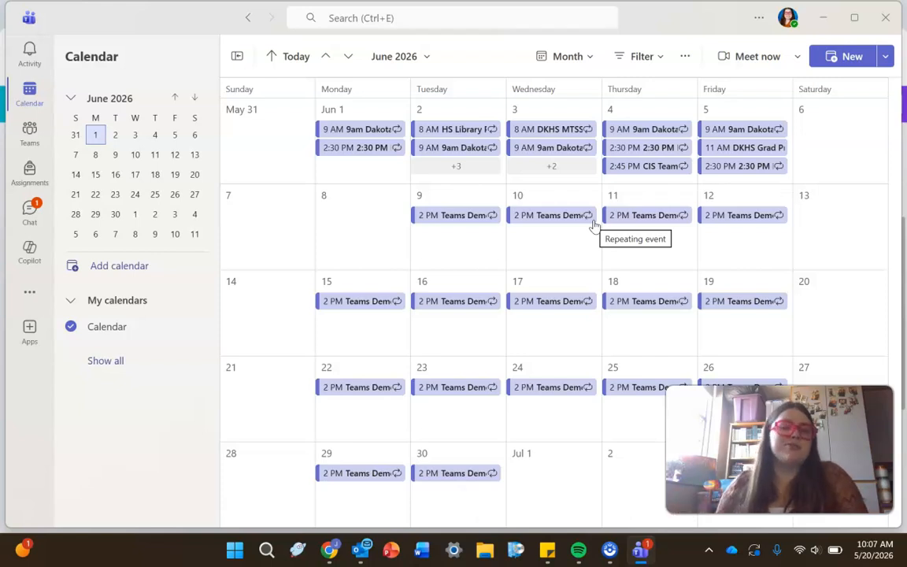
key(Tab)
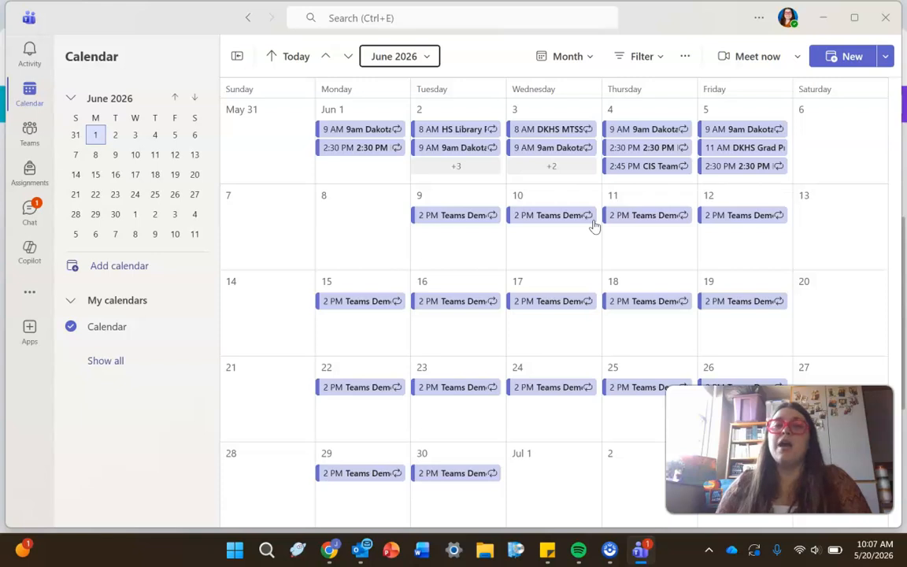